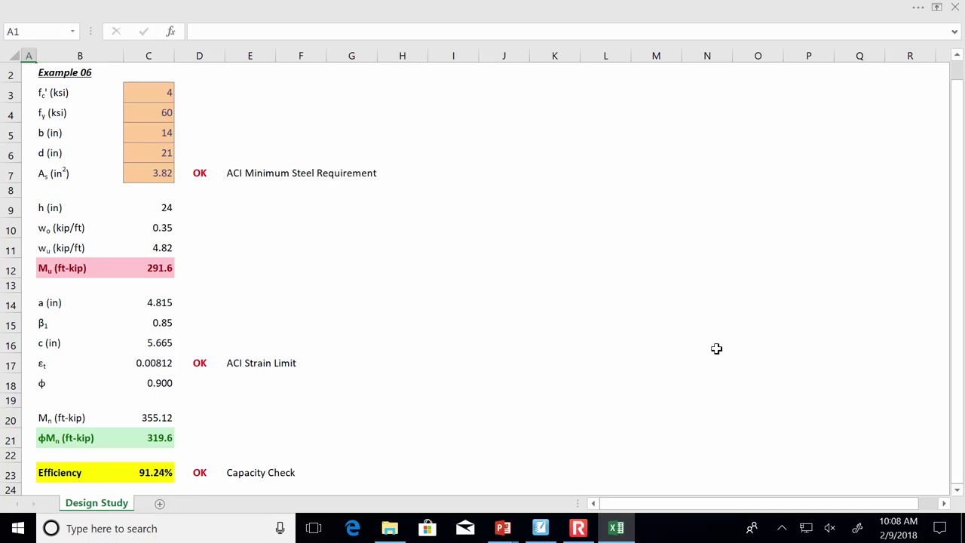
Duplicate the Example 06 calculation by copying columns B through E and pasting them starting at column J.
drag(75, 54, 248, 53)
key(ctrl+c)
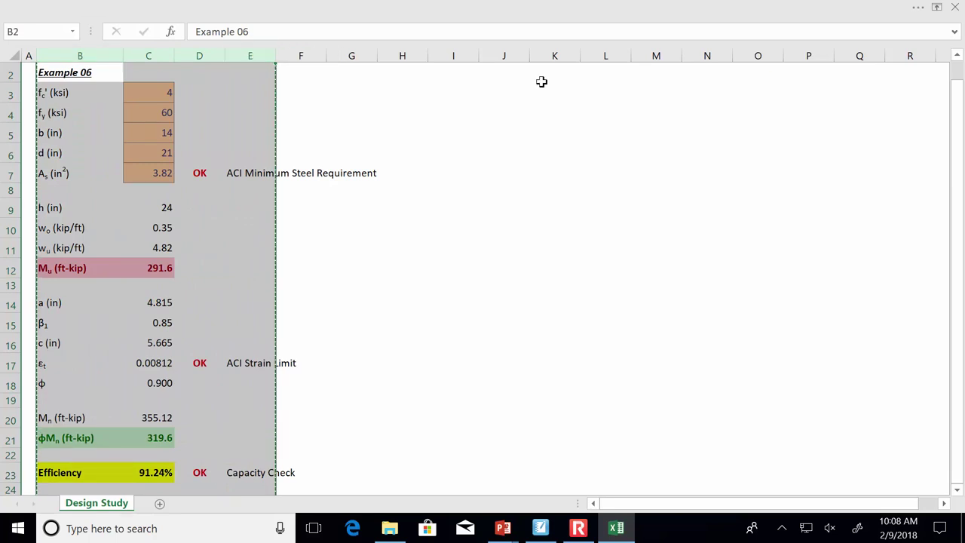
click(522, 57)
key(ctrl+v)
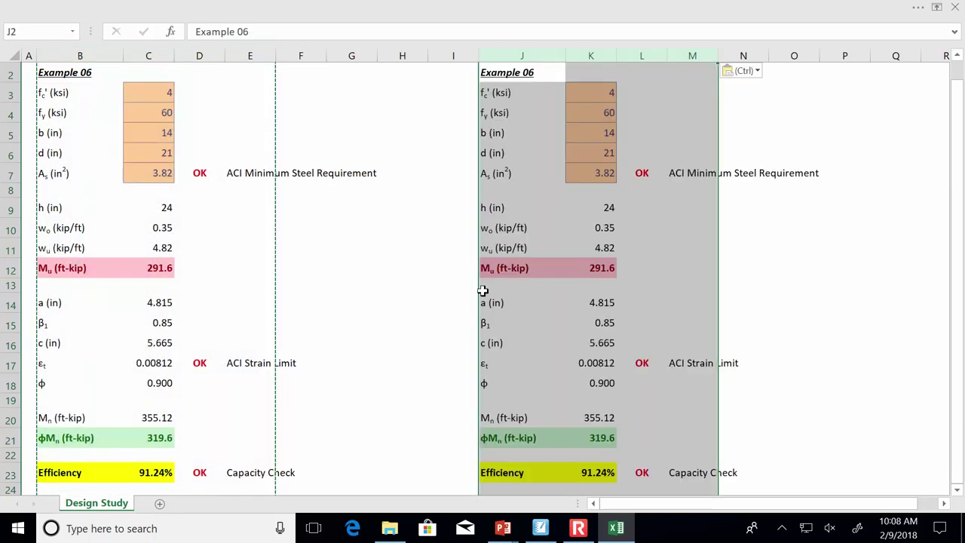
click(482, 288)
key(Escape)
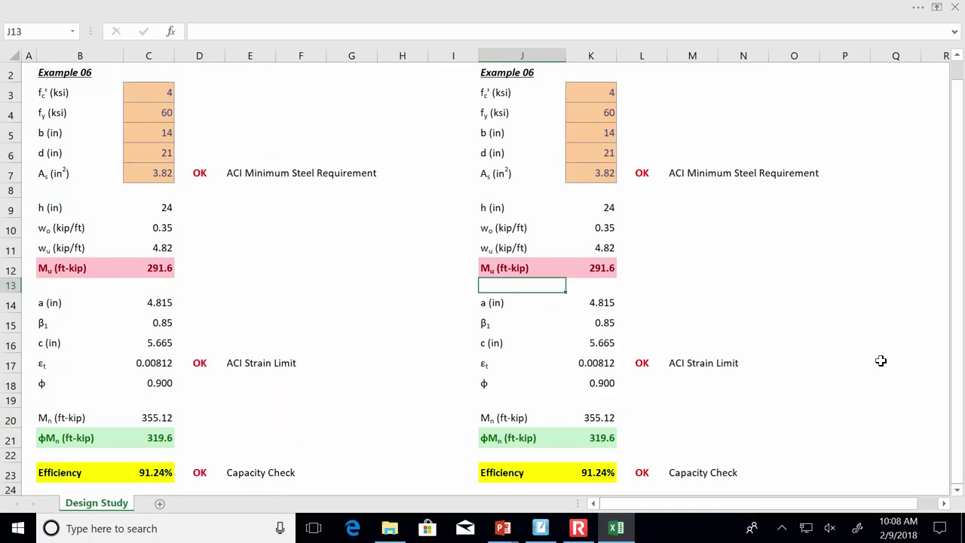
Examine the formula behind the beam height h in cell C9 of the original calculation.
key(Left)
key(Left)
key(Left)
key(Left)
key(Left)
key(Left)
key(Left)
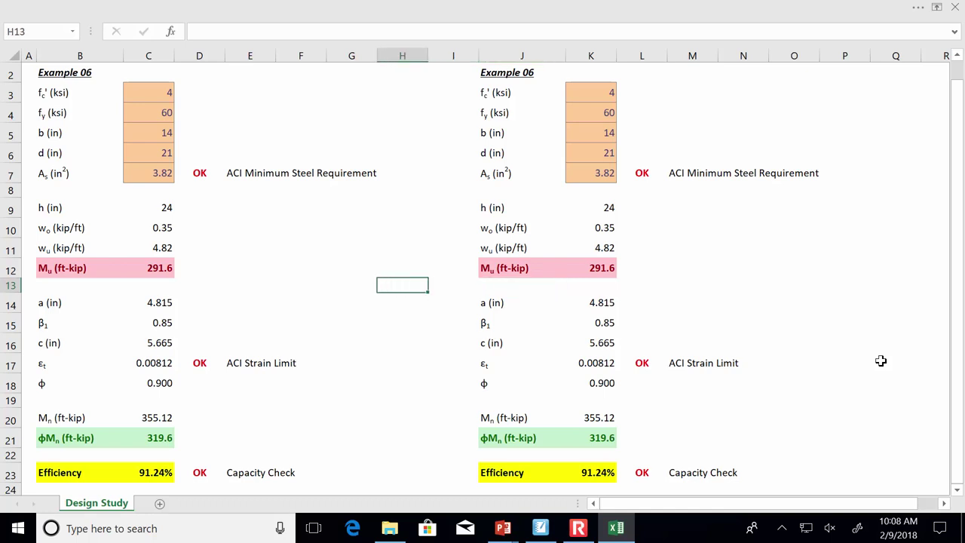
key(Up)
key(Up)
key(Up)
key(Up)
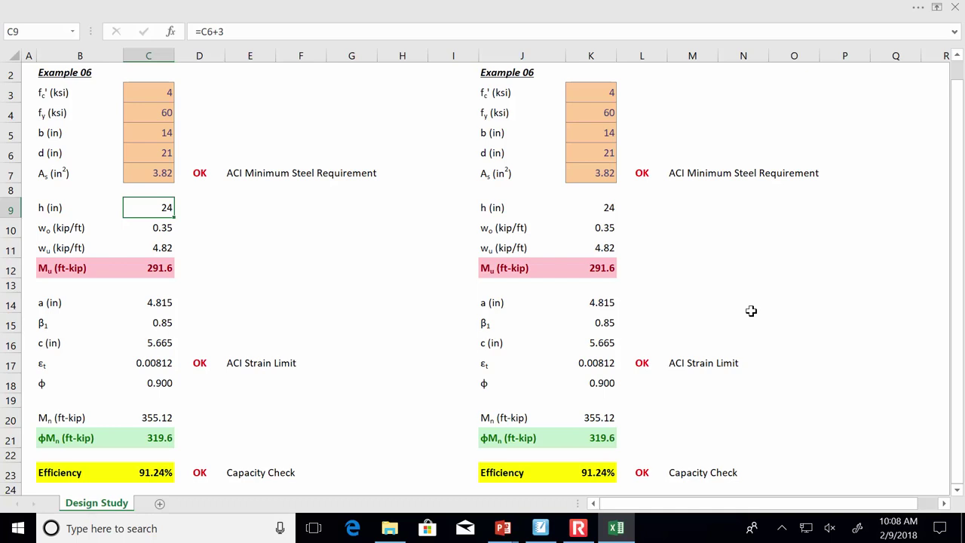
Set the beam width b in the copied calculation (K5) to 44 in.
click(609, 130)
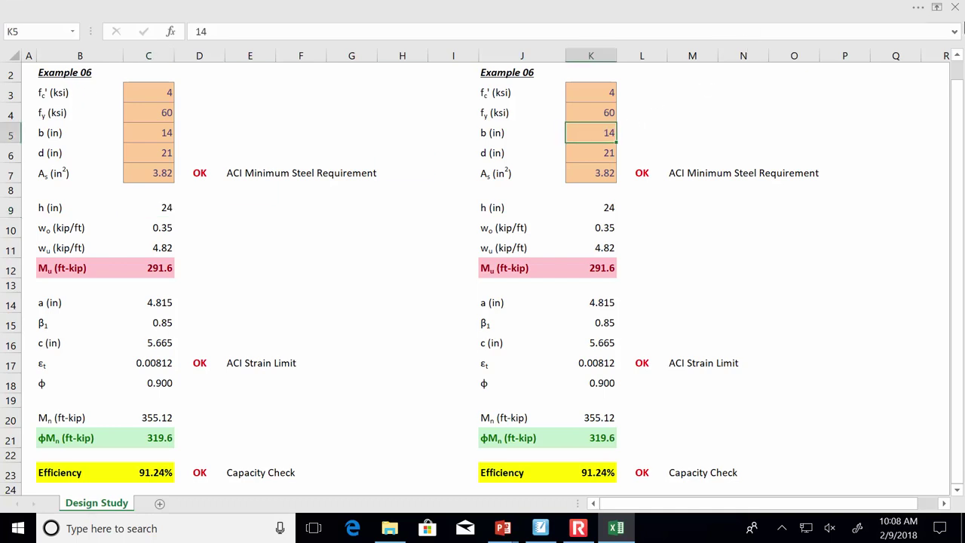
text(44)
key(Return)
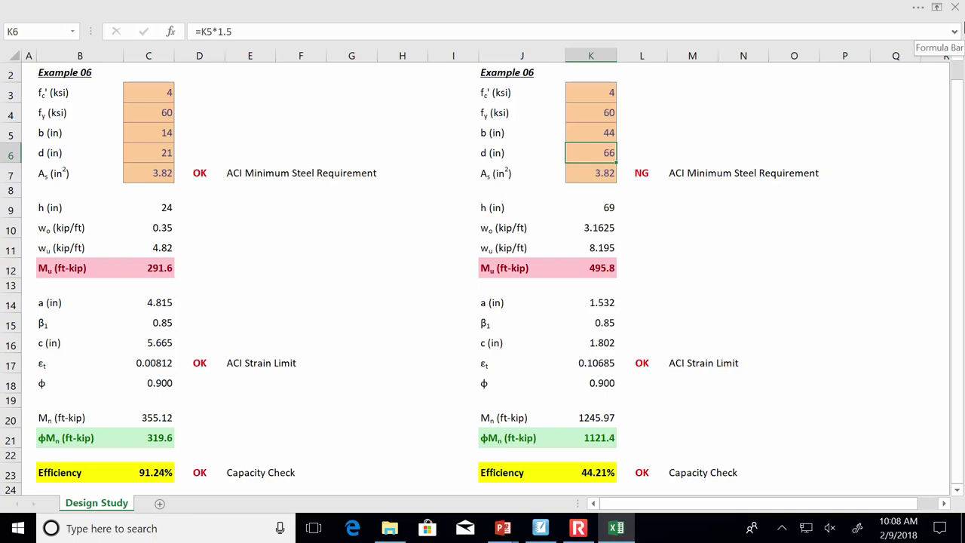
Reset the beam width b in the copied calculation (K5) to 14 in.
key(Up)
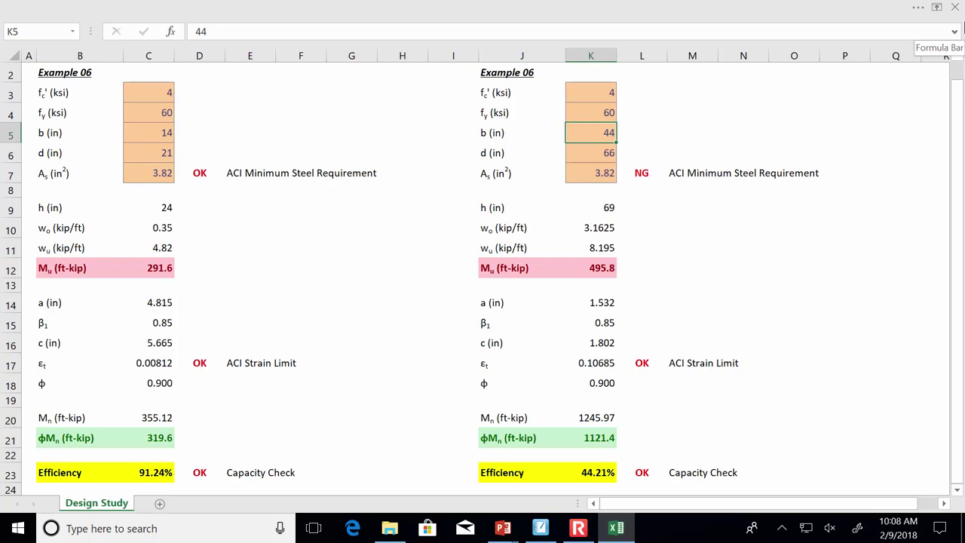
text(14)
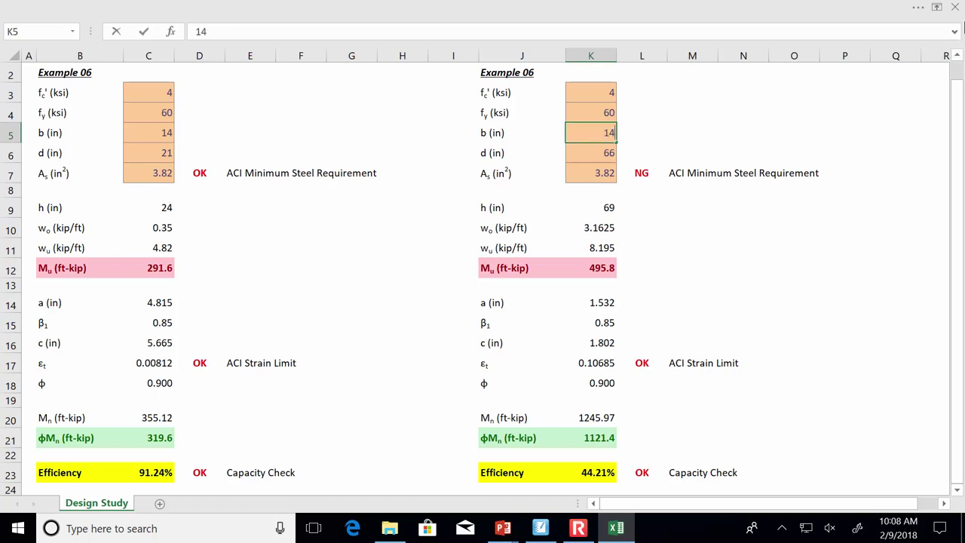
key(Return)
Enter fixed values in the original calculation: 14 in for b (C5) and 21 in for d (C6).
key(Left)
key(Left)
key(Left)
key(Left)
key(Left)
key(Left)
key(Left)
key(Left)
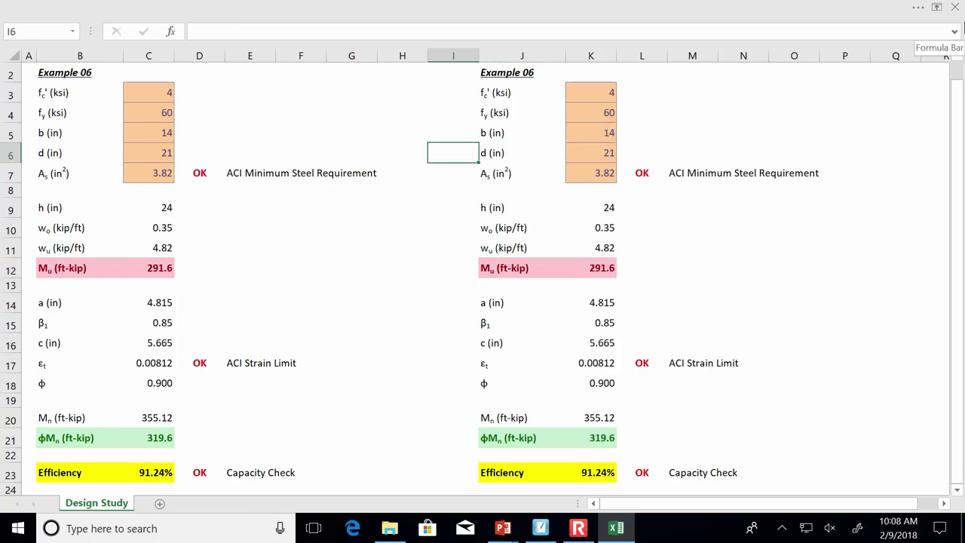
key(Up)
text(14)
key(Return)
text(21)
key(Return)
Enter fixed values in the copied calculation: 14 in for b (K5) and 21 in for d (K6).
key(Up)
key(Up)
key(Right)
key(Right)
key(Right)
key(Right)
key(Right)
key(Right)
key(Right)
key(Right)
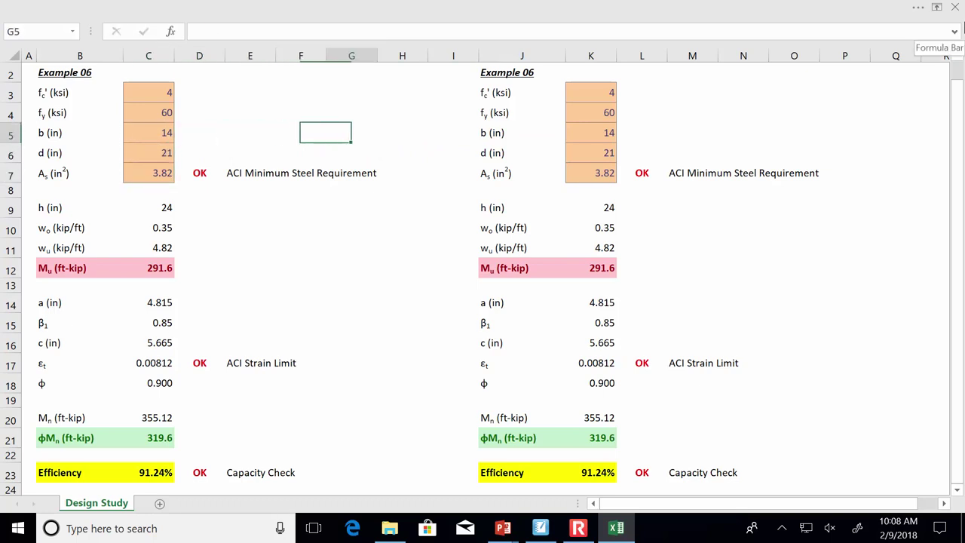
text(14)
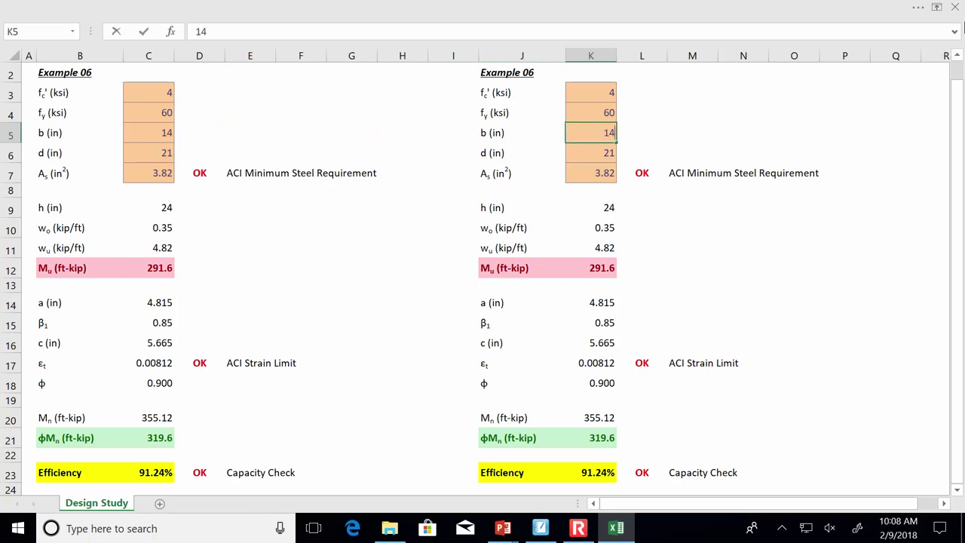
key(Return)
text(21)
key(Return)
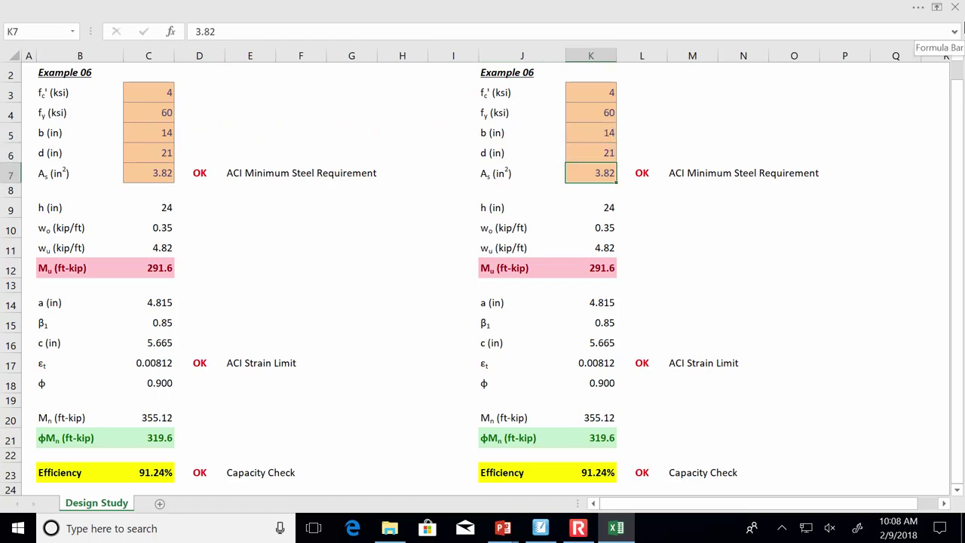
View the minimum steel check formula in L7, and set the copied calculation's steel area As (K7) to 0.5 in².
key(Right)
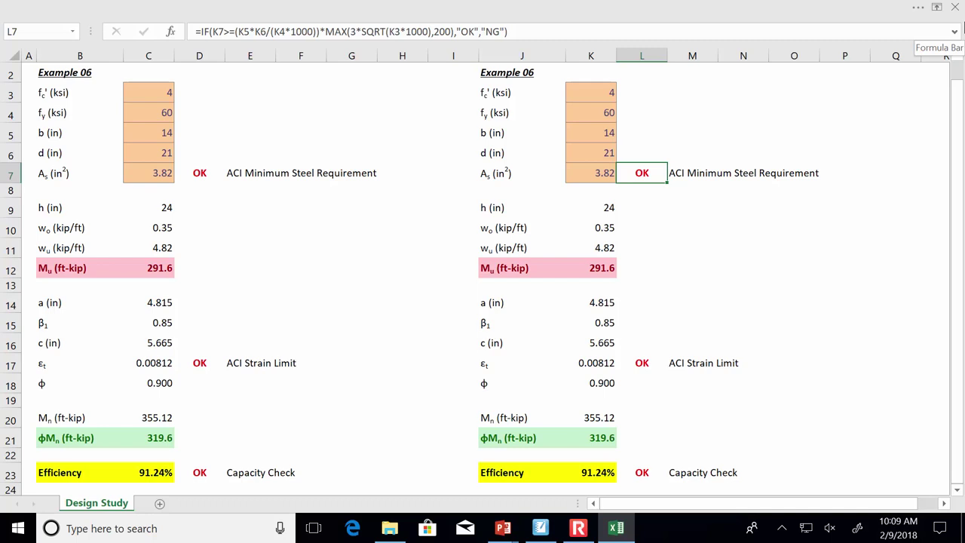
key(Left)
text(0.5)
key(Return)
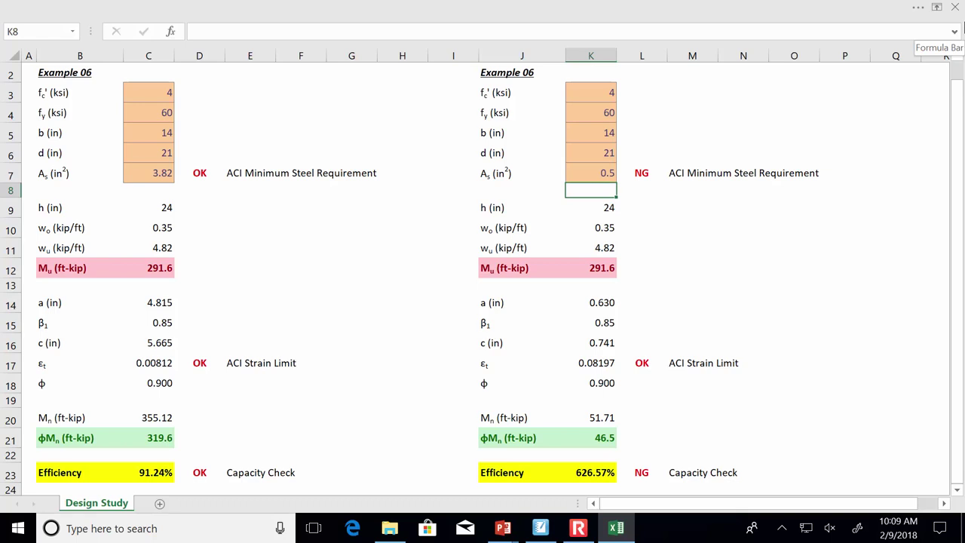
Restore the steel area As in the copied calculation (K7) to 3.82 in².
key(Up)
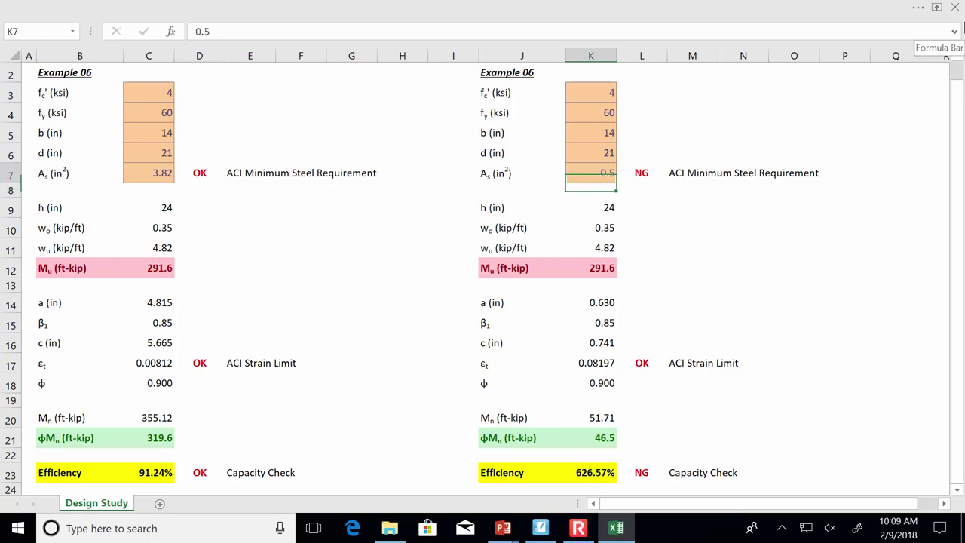
text(3.82)
key(Return)
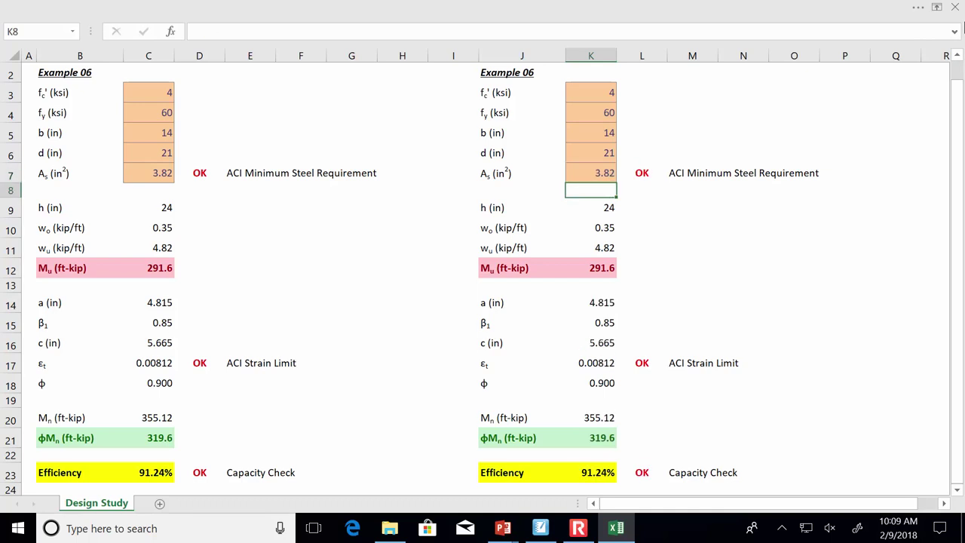
Review the formulas in the copied calculation from the beam height h down to β1 (K9 to K15).
key(Down)
key(Down)
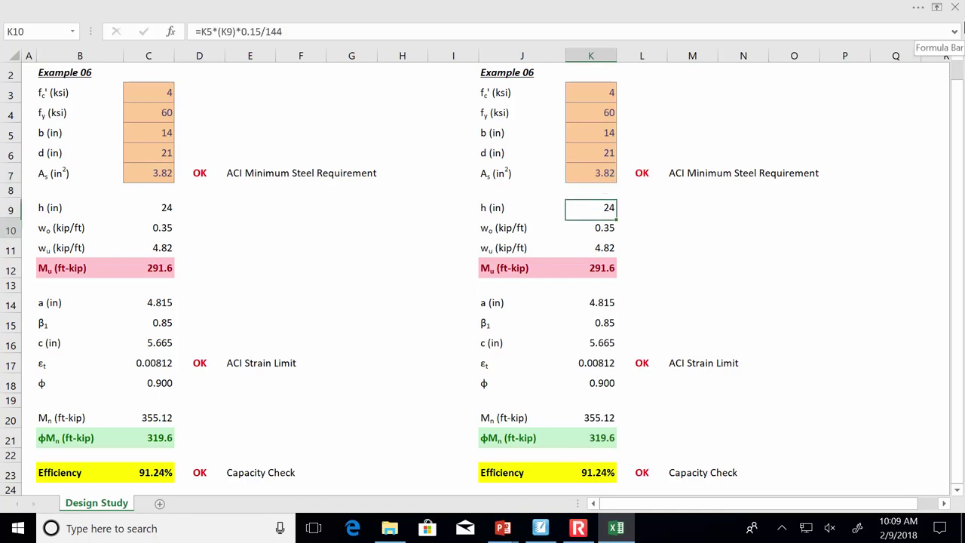
key(Down)
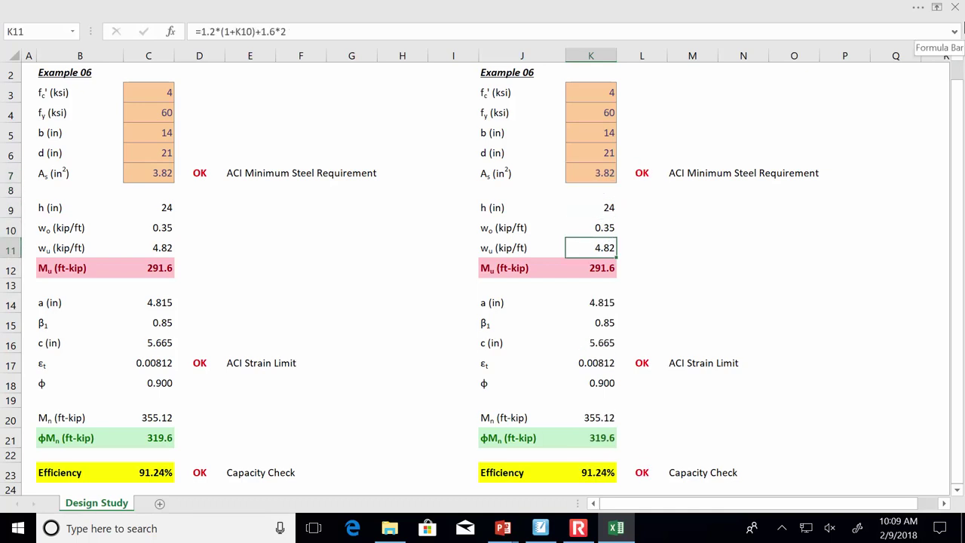
key(Down)
key(Down)
key(Down)
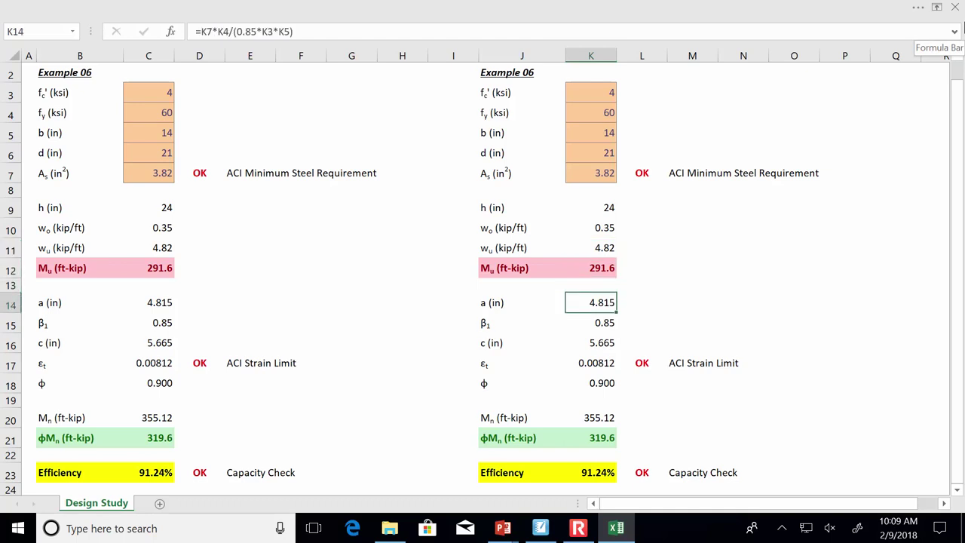
key(Down)
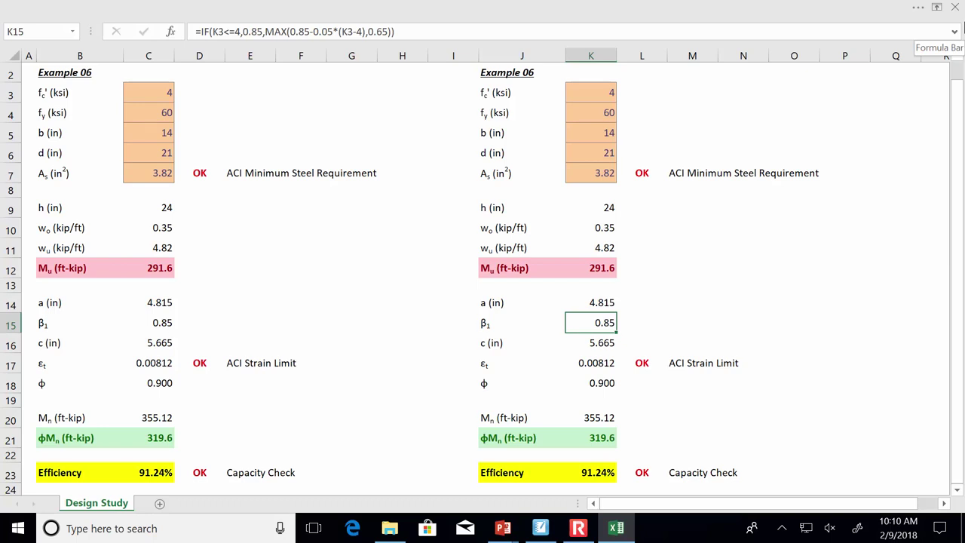
Set the concrete strength fc' in the copied calculation (K3) to 8 ksi.
click(578, 99)
text(8)
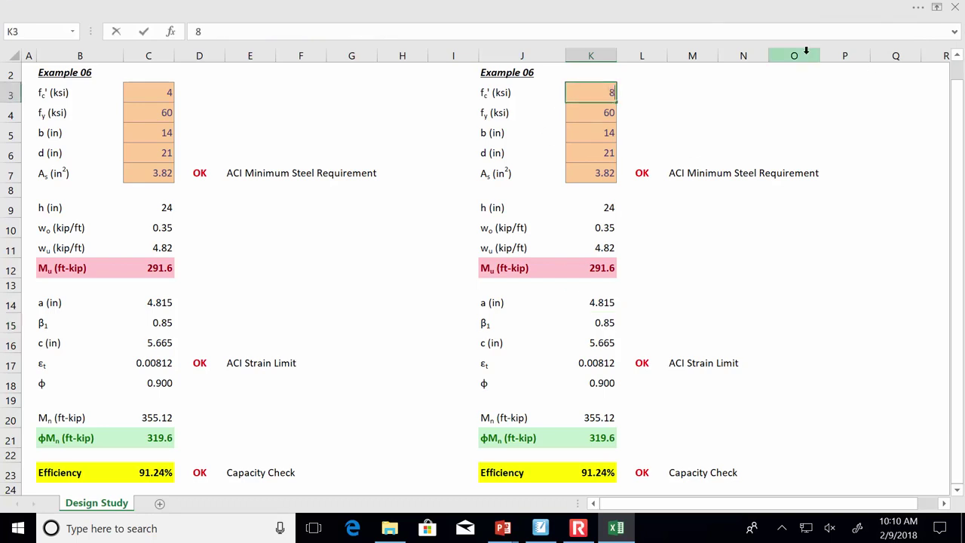
key(Return)
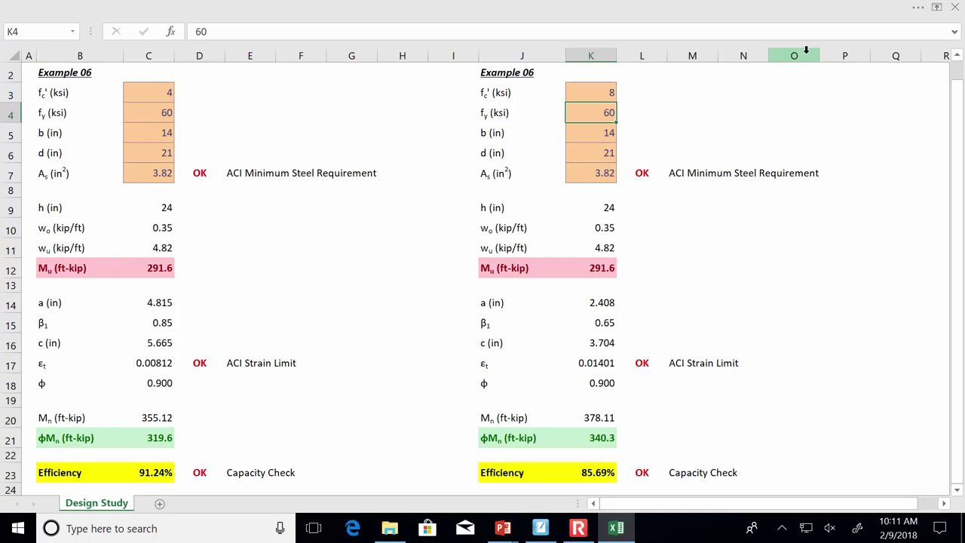
Restore the concrete strength fc' in the copied calculation (K3) to 4 ksi.
key(Up)
text(4)
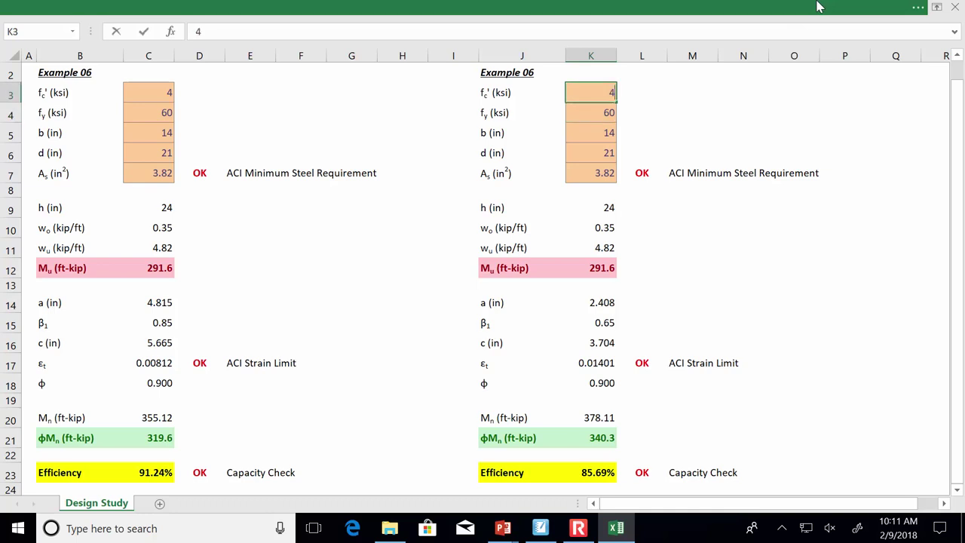
key(Return)
Double the beam width b in the copied calculation (K5) to 28 in.
key(Down)
key(Down)
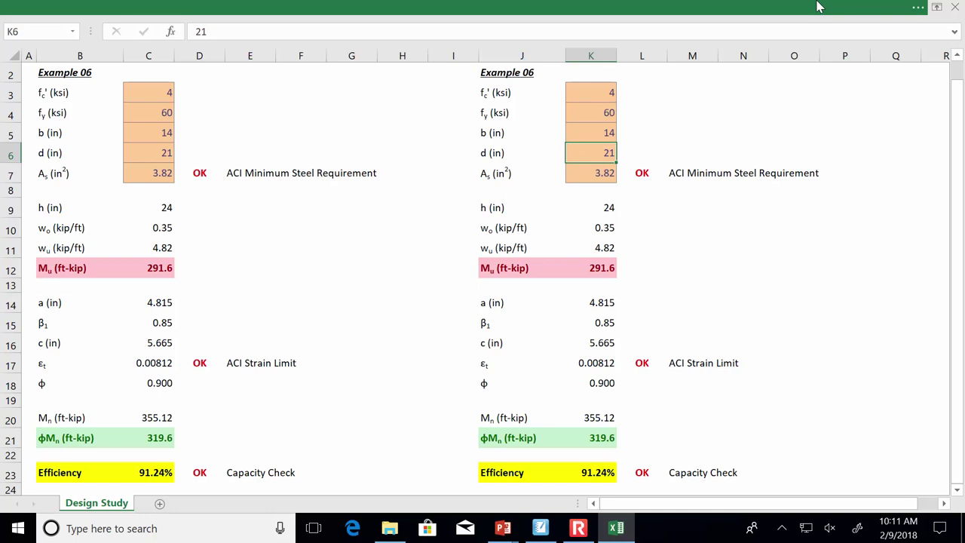
key(Up)
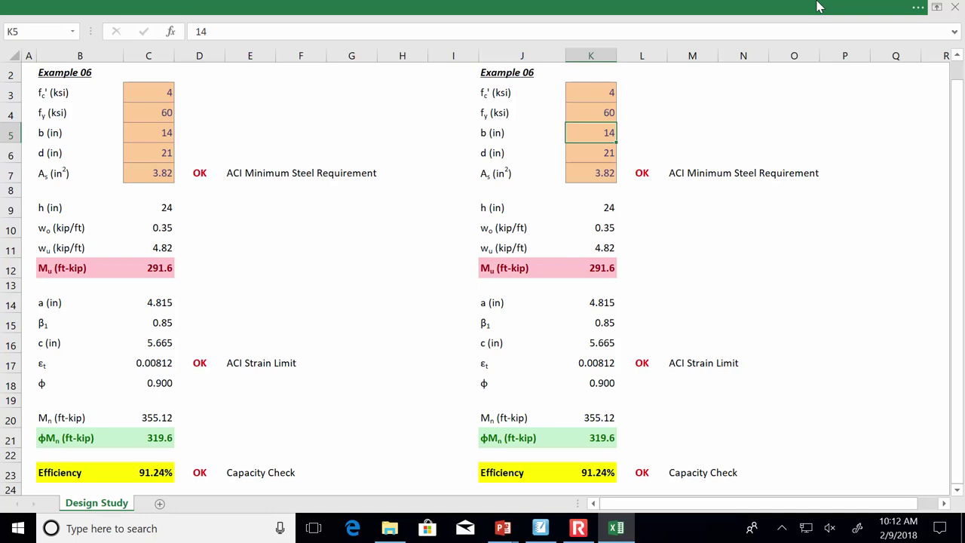
text(28)
key(Return)
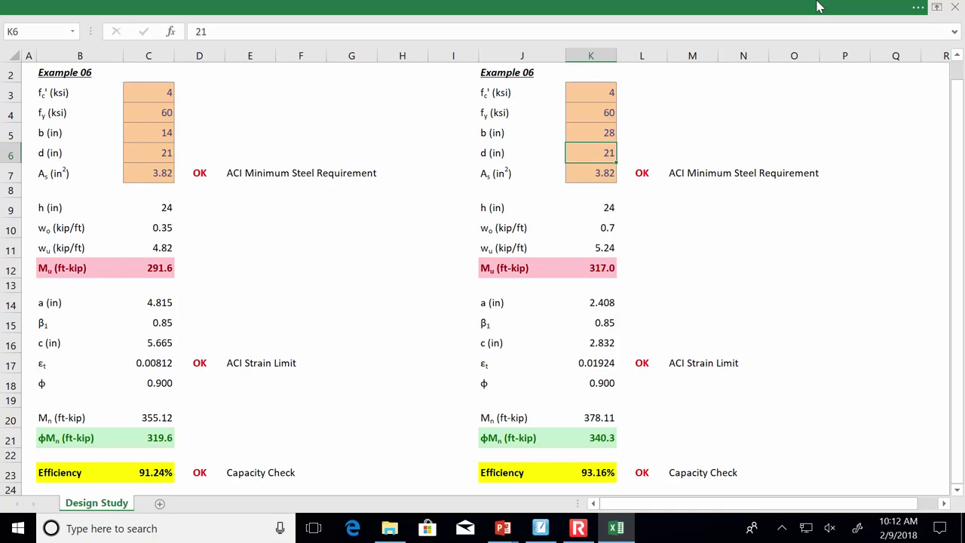
Restore the copied calculation's width b (K5) to 14 in and double its depth d (K6) to 42 in.
key(Up)
key(Up)
key(Down)
text(14)
key(Return)
text(42)
key(Return)
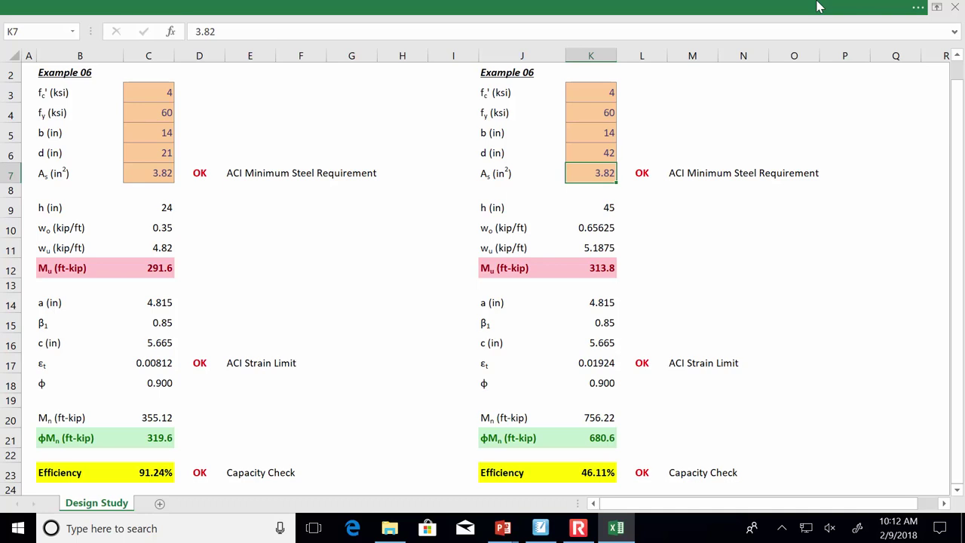
Restore the effective depth d in the copied calculation (K6) to 21 in.
key(Up)
text(21)
key(Return)
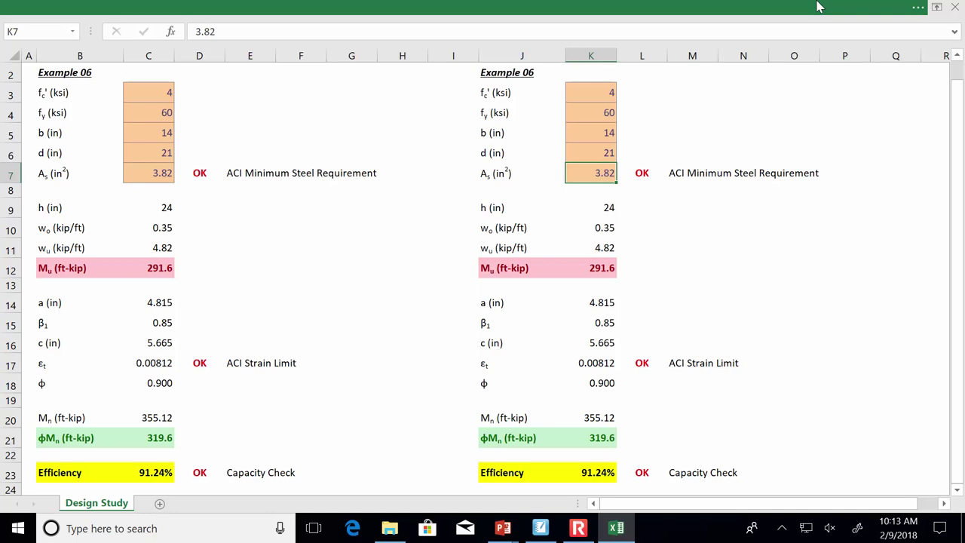
Try steel areas As of 4.5, 5.5 and 6 in² in turn in the copied calculation (K7).
text(4.5)
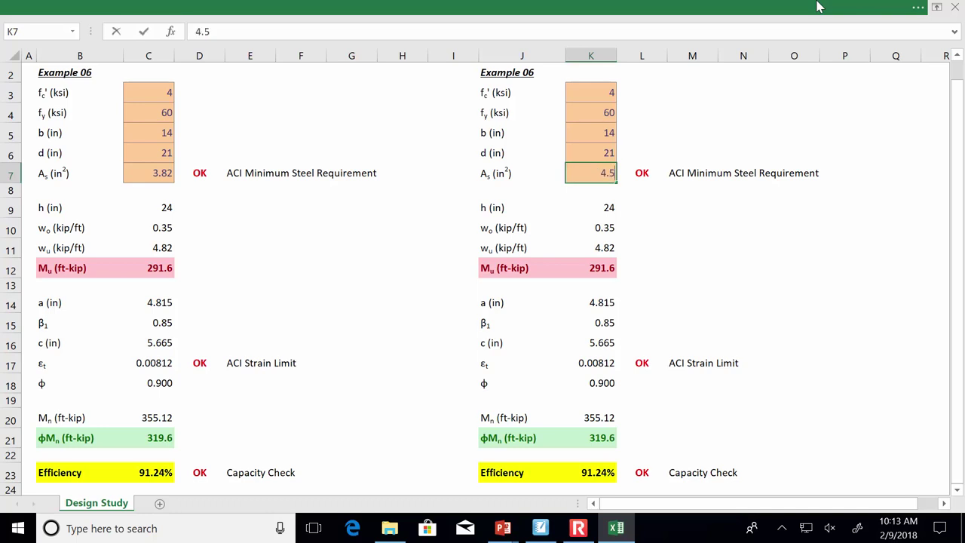
key(Return)
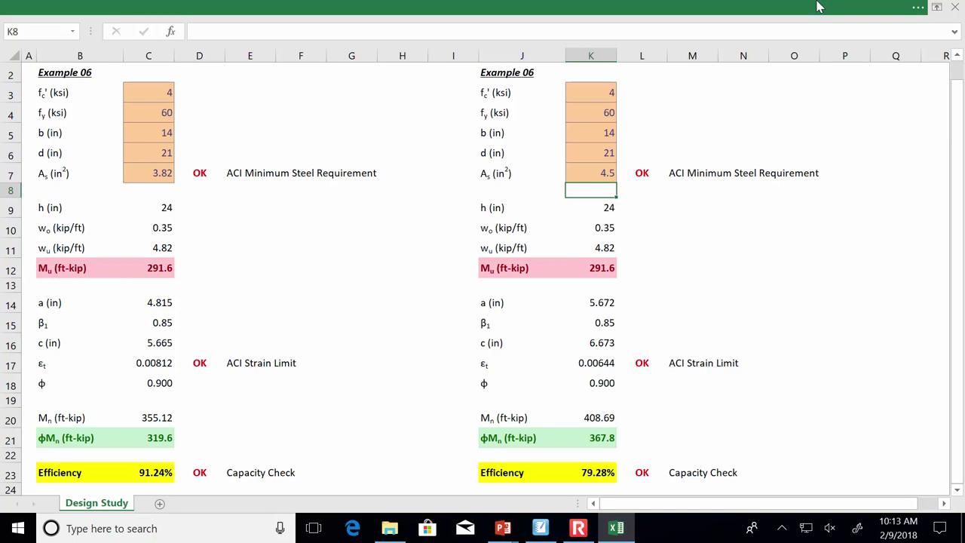
key(Up)
text(5.5)
key(Return)
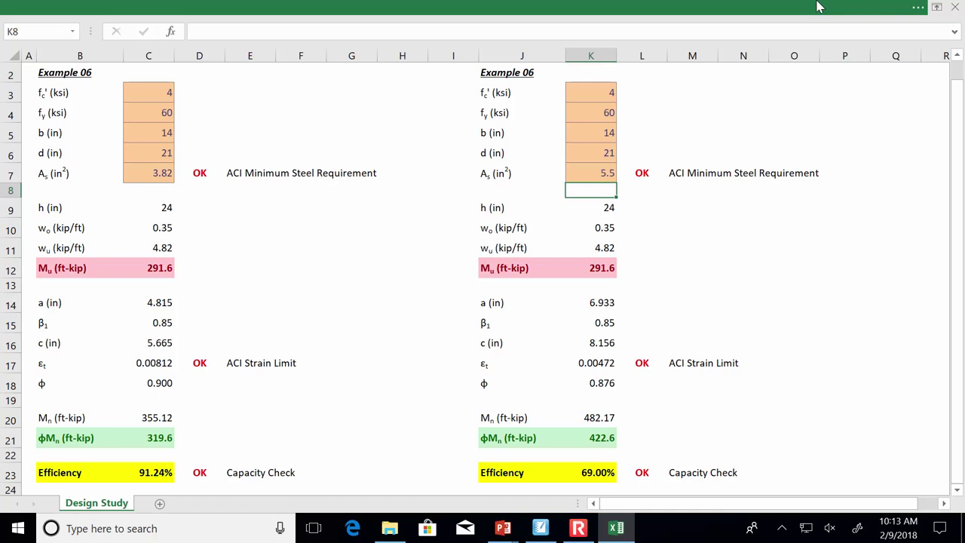
key(Up)
text(6)
key(Return)
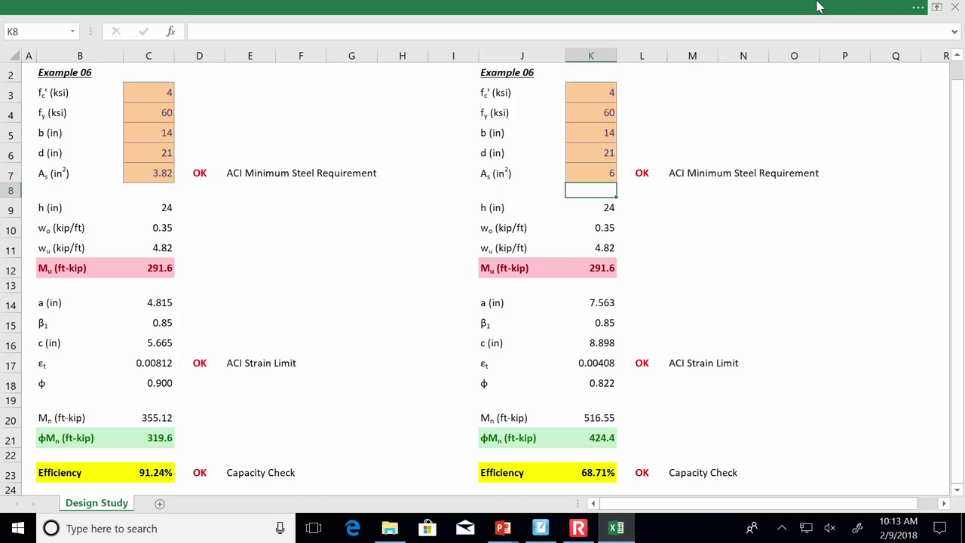
Return the steel area As in the copied calculation (K7) to 3.82 in².
key(Up)
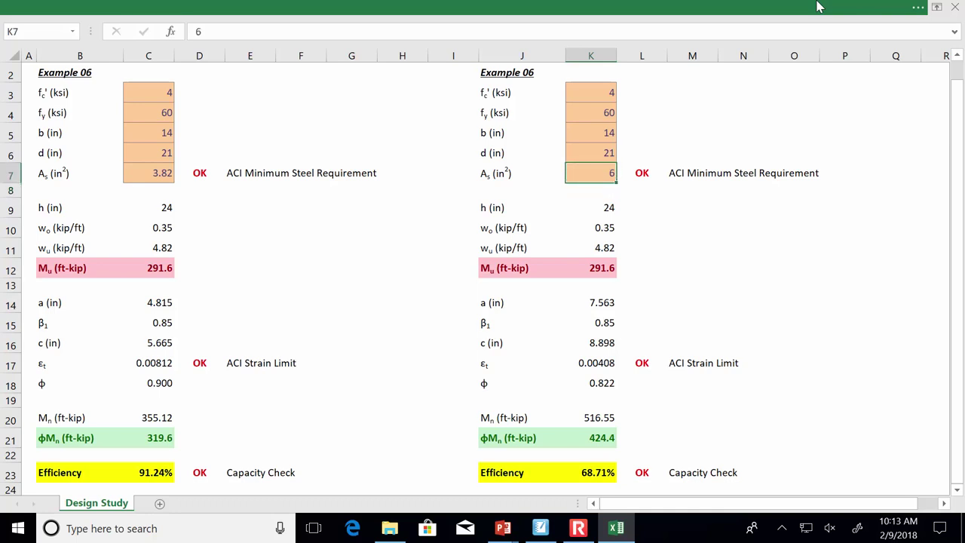
text(3.82)
key(Return)
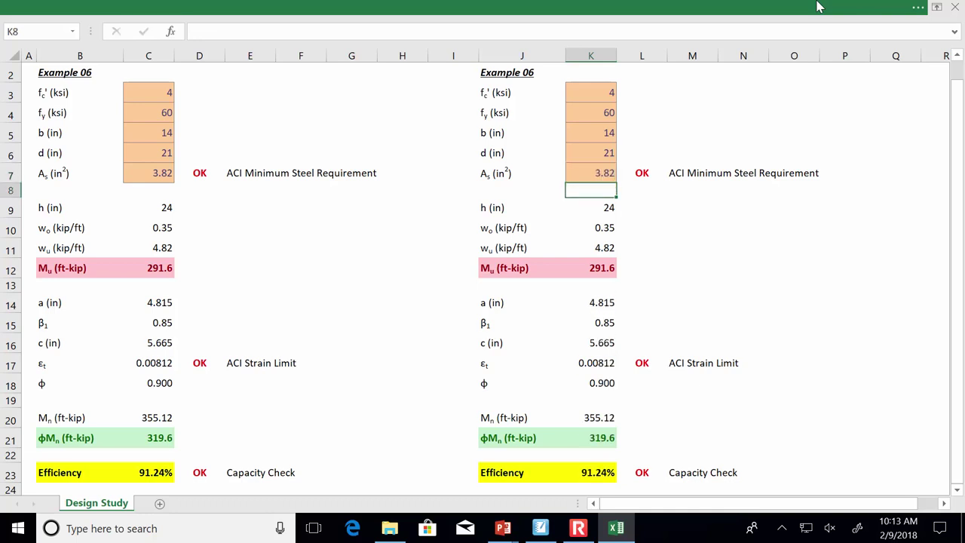
Try a steel area As of 4.32 in² in the copied calculation (K7).
key(Up)
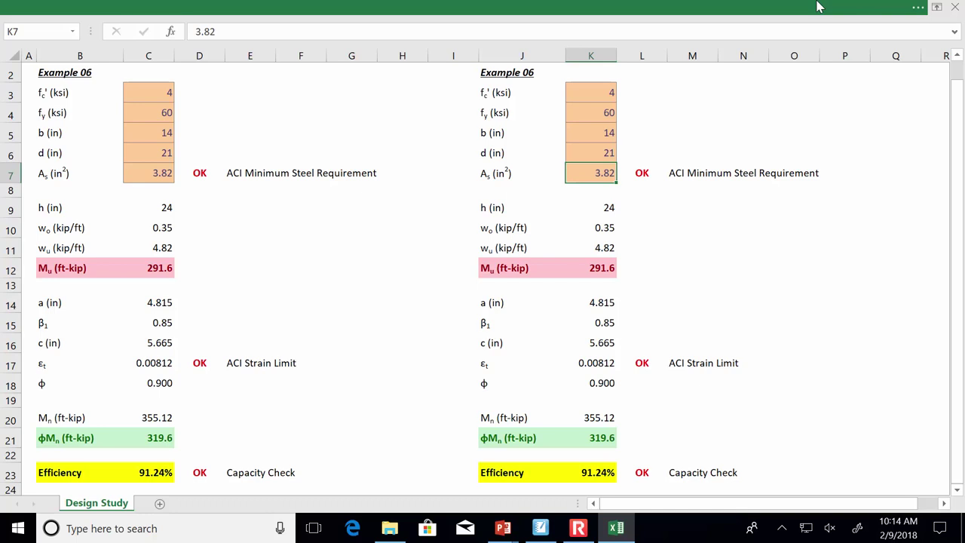
key(F2)
key(BackSpace)
key(BackSpace)
key(BackSpace)
key(BackSpace)
text(4.32)
key(Return)
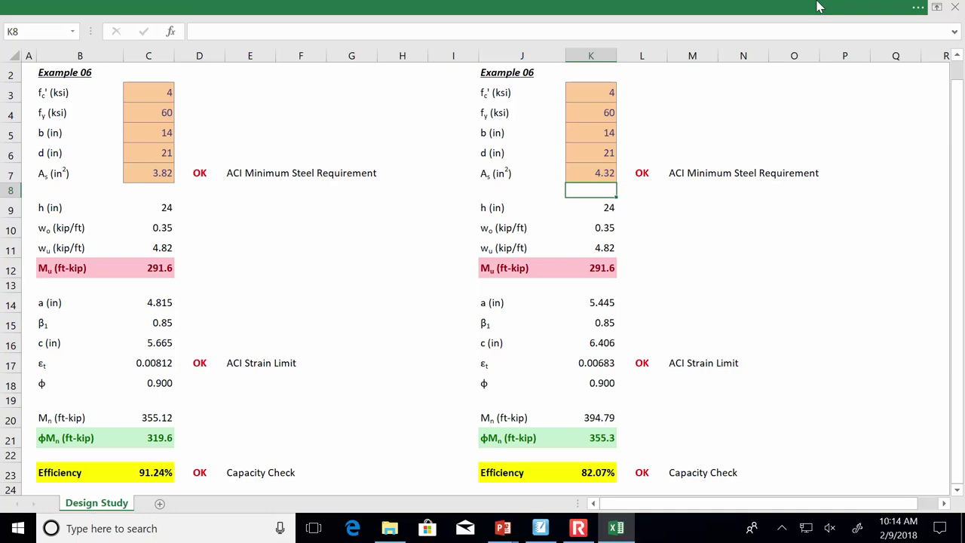
Try steel areas As of 5.5 and 6 in² in turn in the copied calculation (K7).
key(Up)
text(5.5)
key(Return)
key(Up)
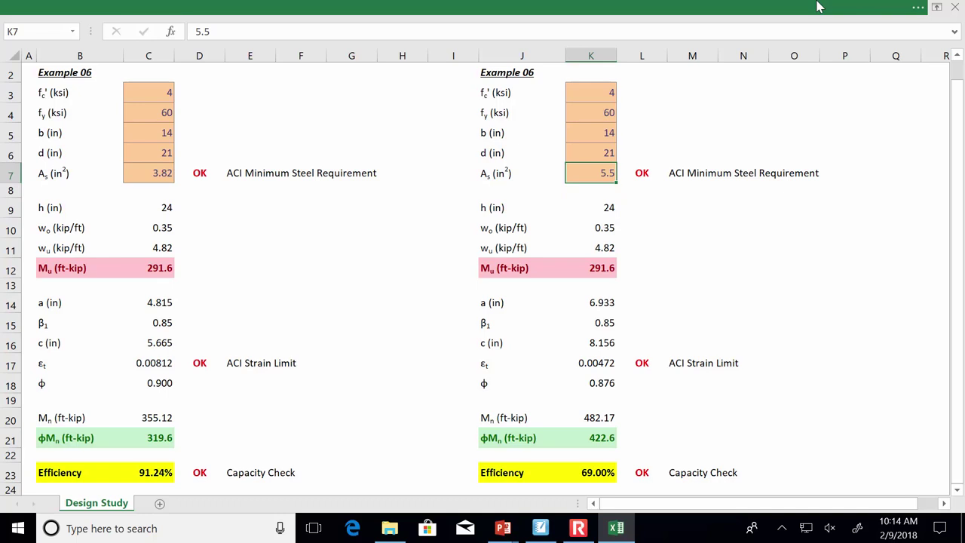
text(6)
key(Return)
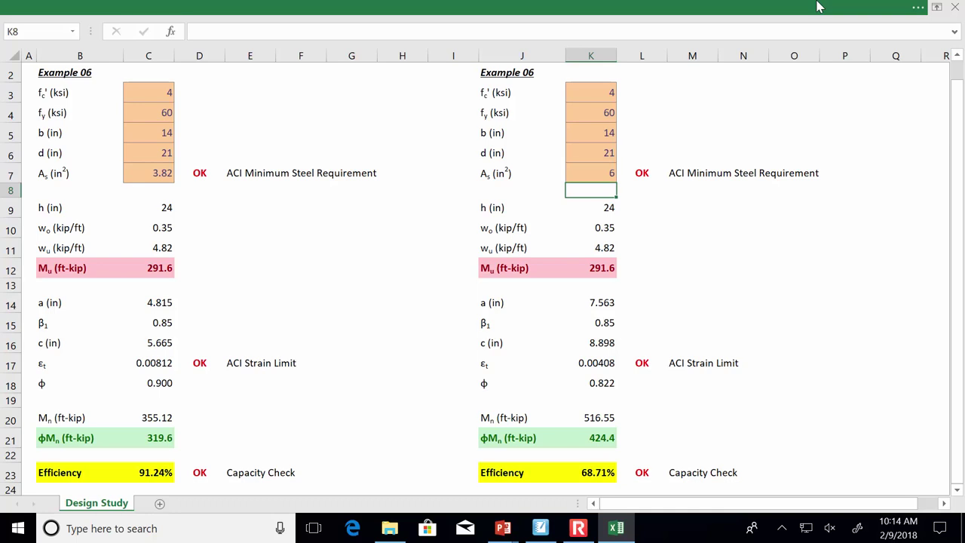
Restore the steel area As in the copied calculation (K7) to 3.82 in².
key(Up)
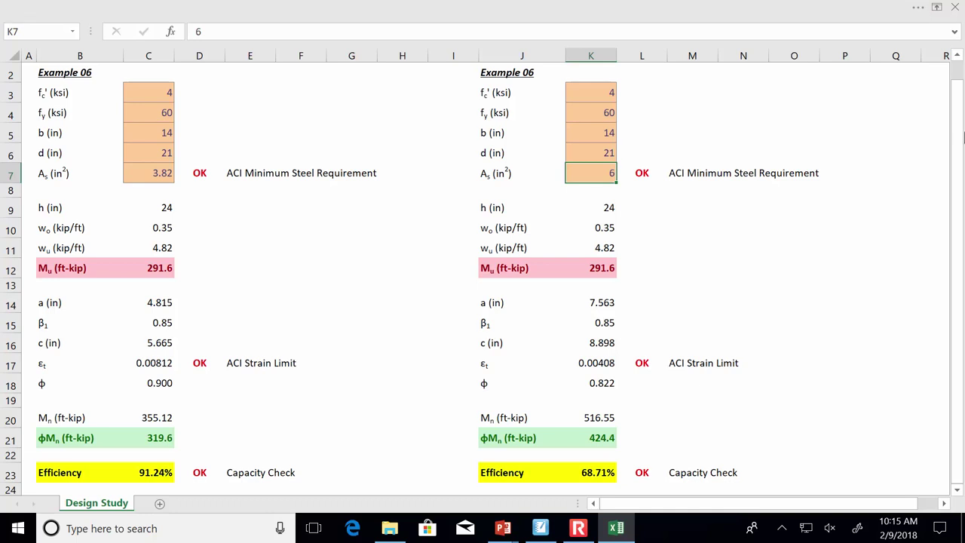
text(3.82)
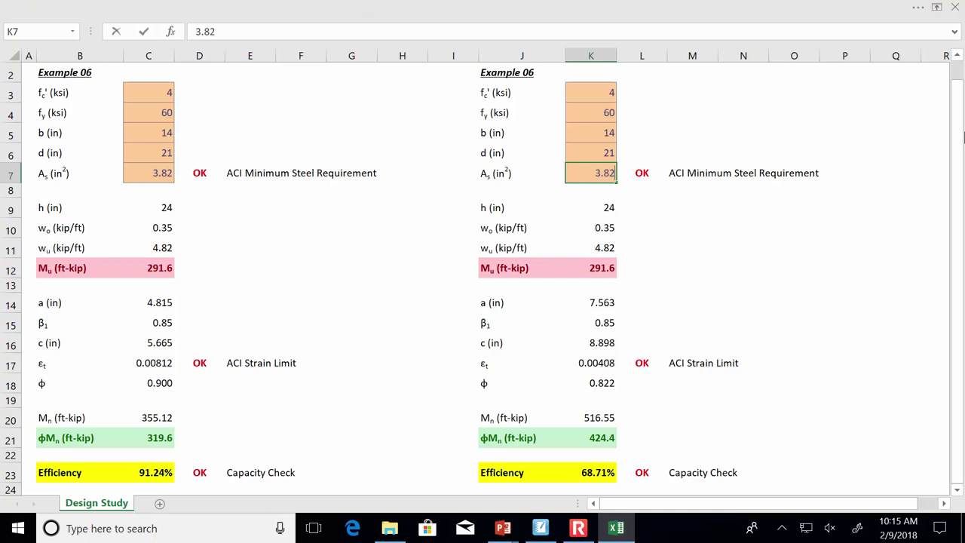
key(Return)
Use Goal Seek to bring the copied calculation's efficiency (K23) to 1 by changing its steel area As (K7), and accept the solution.
click(597, 6)
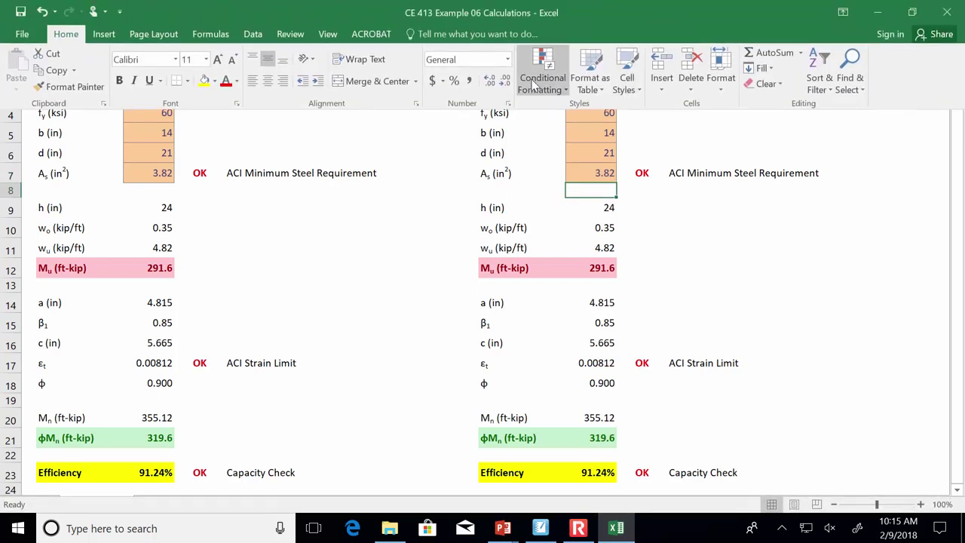
click(268, 36)
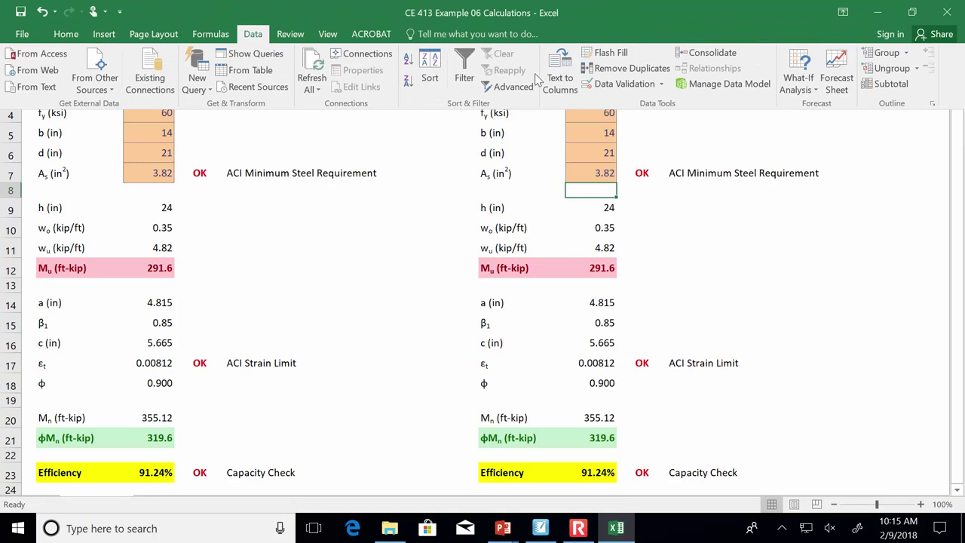
click(797, 82)
click(810, 123)
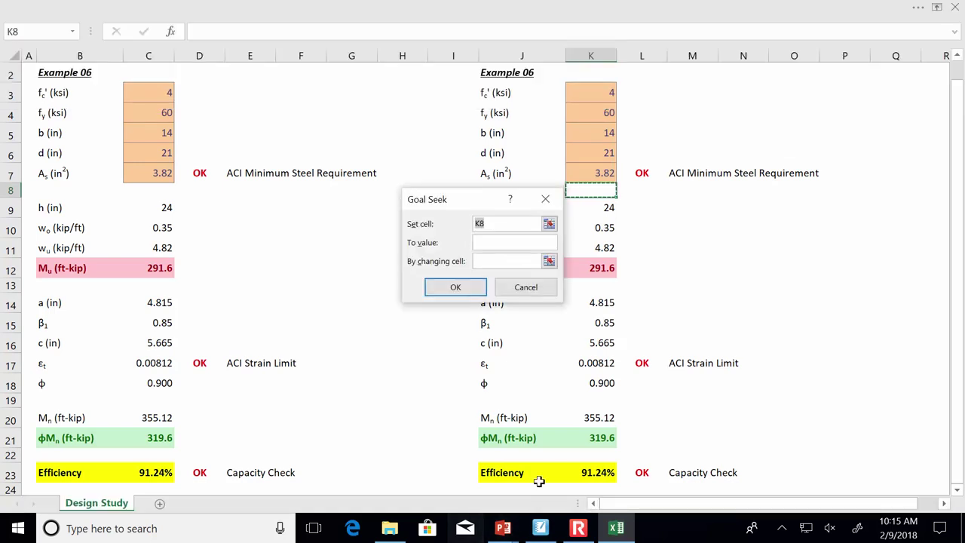
click(596, 472)
key(Tab)
text(1)
key(Tab)
click(505, 6)
click(606, 176)
click(455, 286)
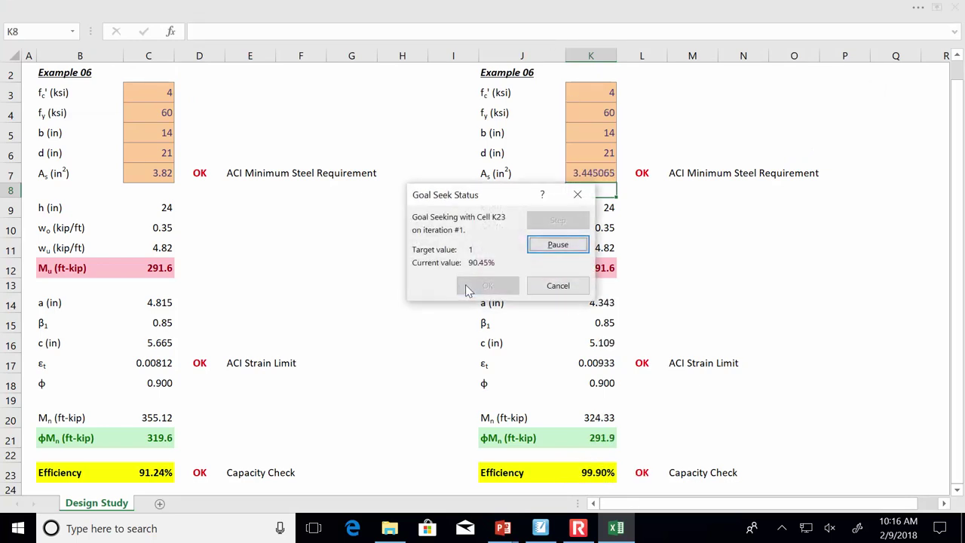
click(466, 287)
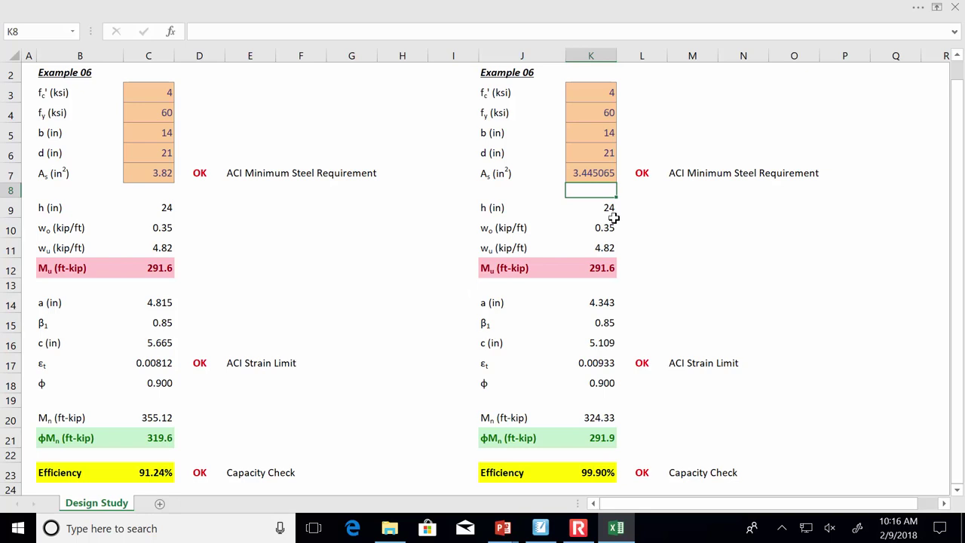
Examine the exact steel area As (K7) and the φ formula (K18) in the copied calculation without changing them.
click(604, 172)
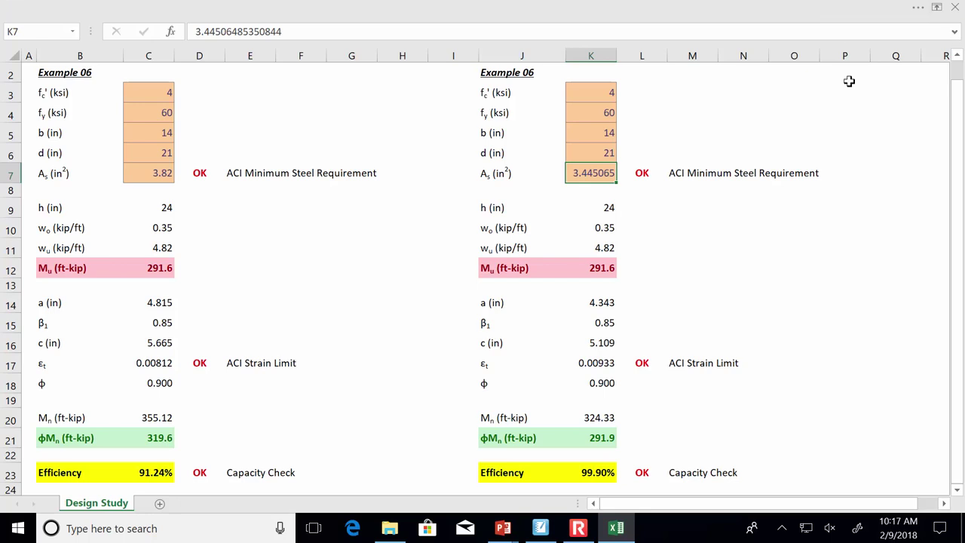
click(599, 383)
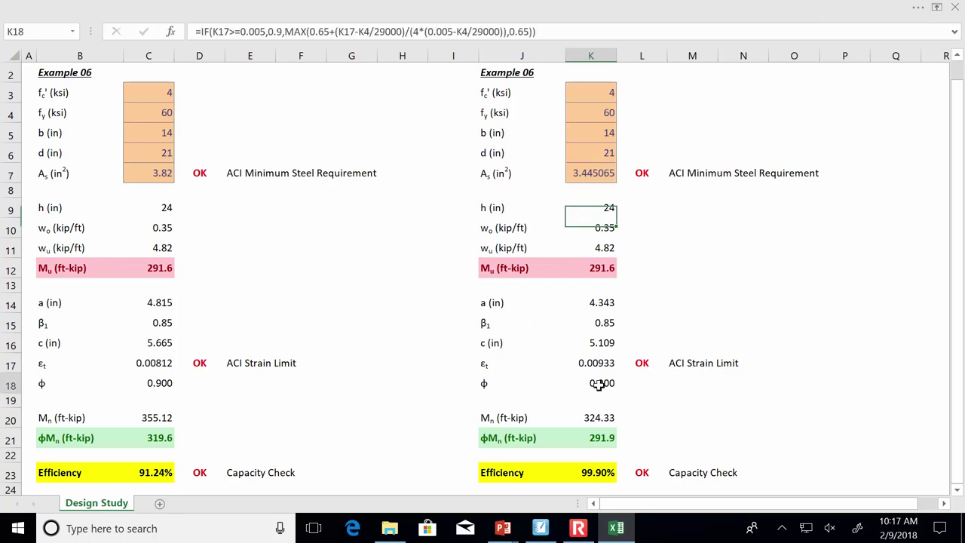
click(582, 30)
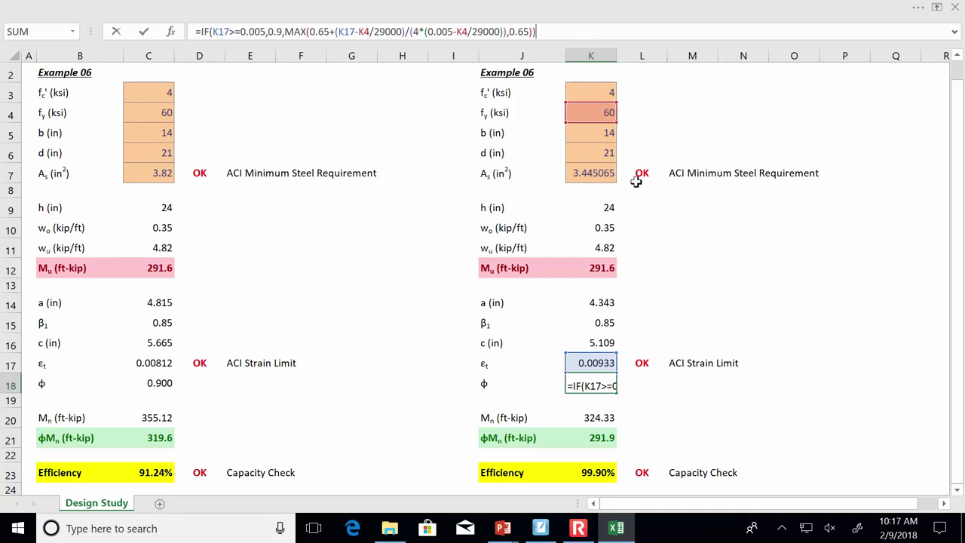
click(594, 228)
Minimize the workbook and switch to the Reinforced Concrete Design presentation in PowerPoint.
click(936, 7)
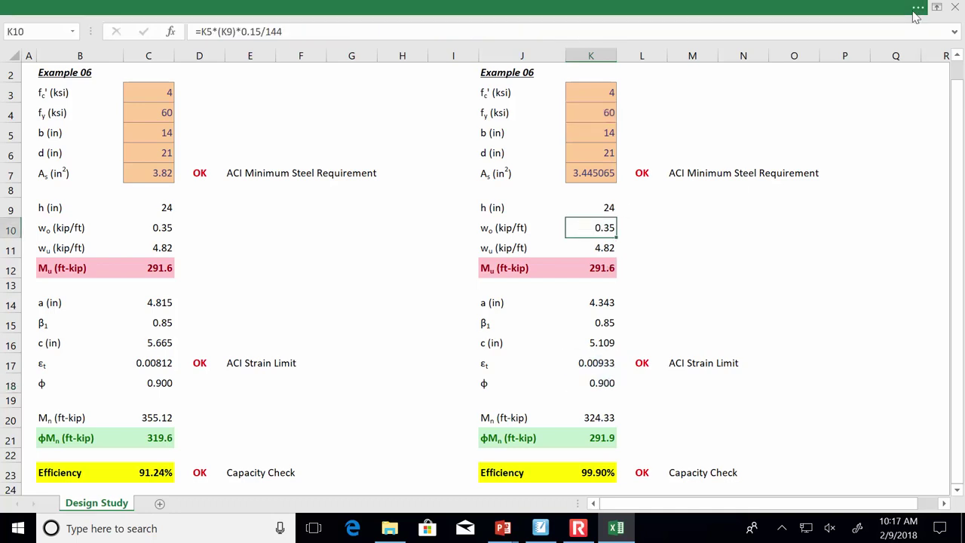
click(867, 98)
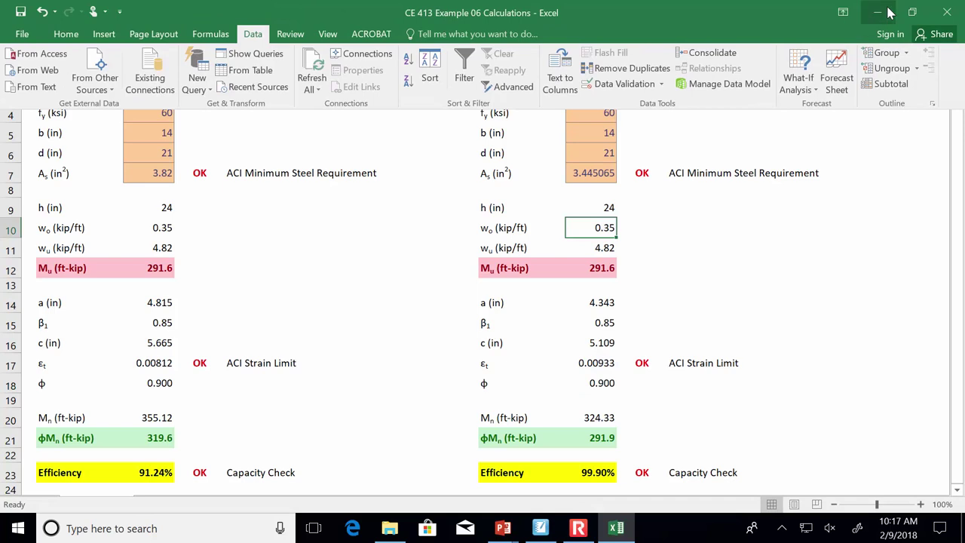
click(882, 12)
mouse_move(501, 531)
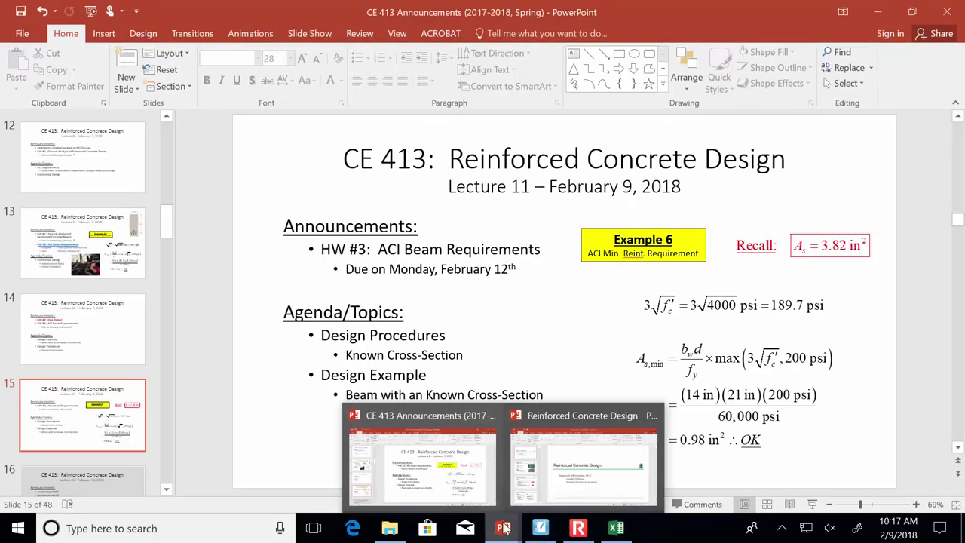
click(519, 486)
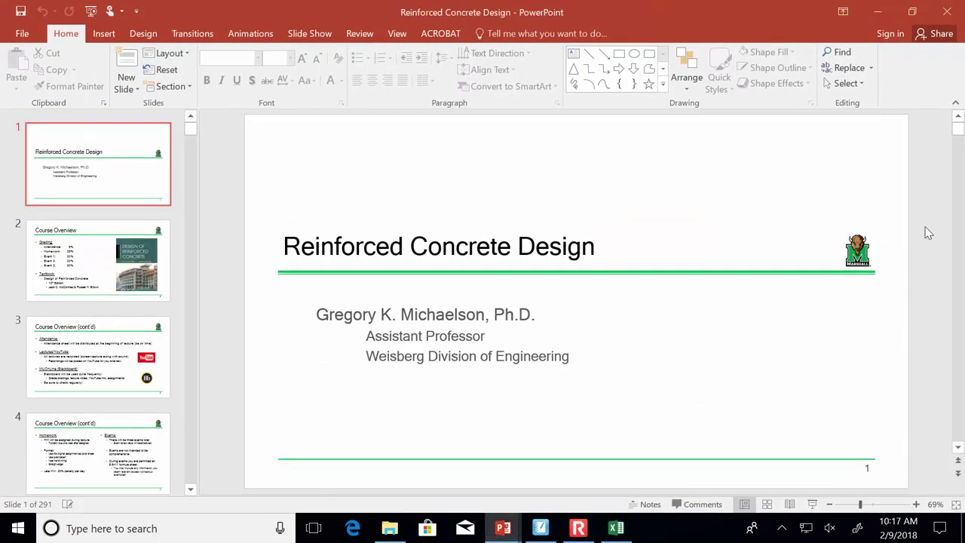
Go to slide 125, "Design for a Known C.S.", and start the slide show from that slide.
click(934, 262)
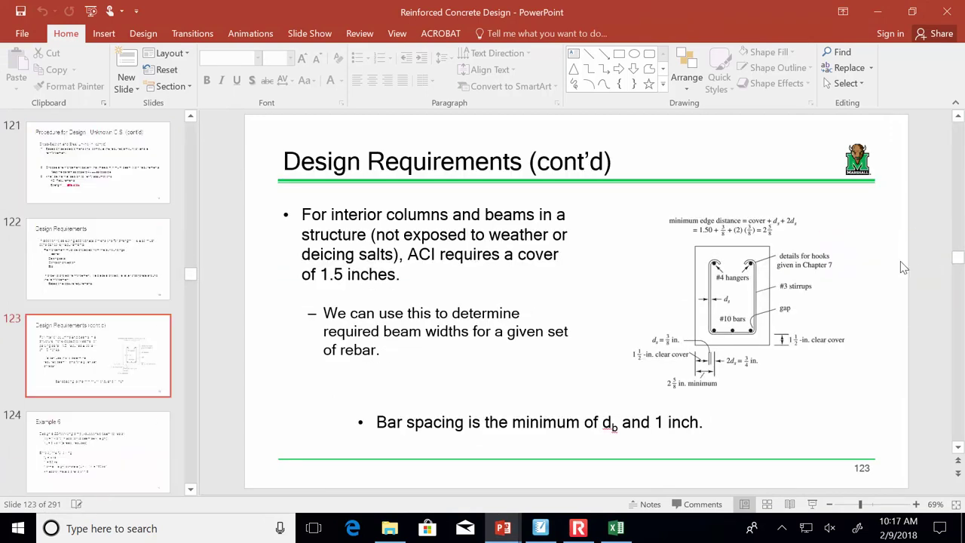
scroll(784, 342, down, 3)
scroll(784, 341, up, 2)
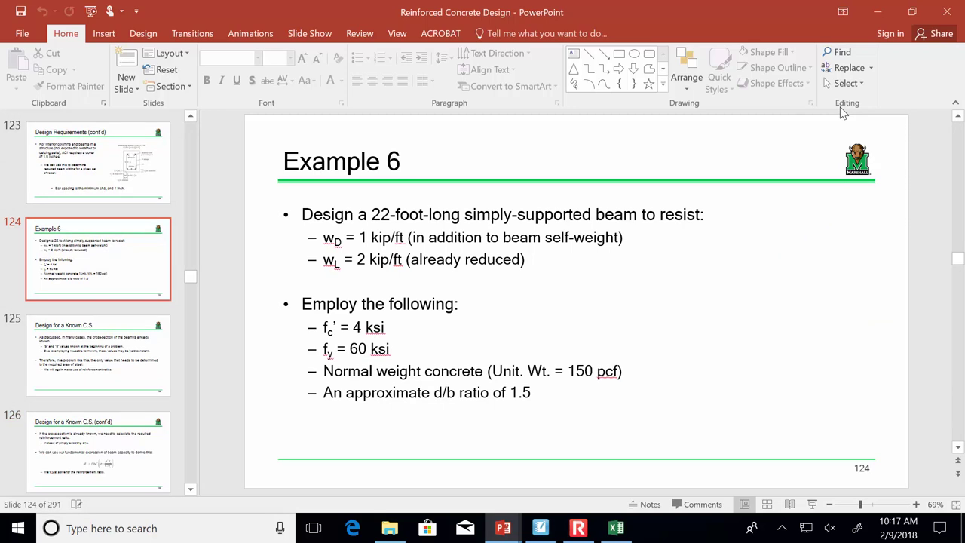
scroll(760, 178, down, 1)
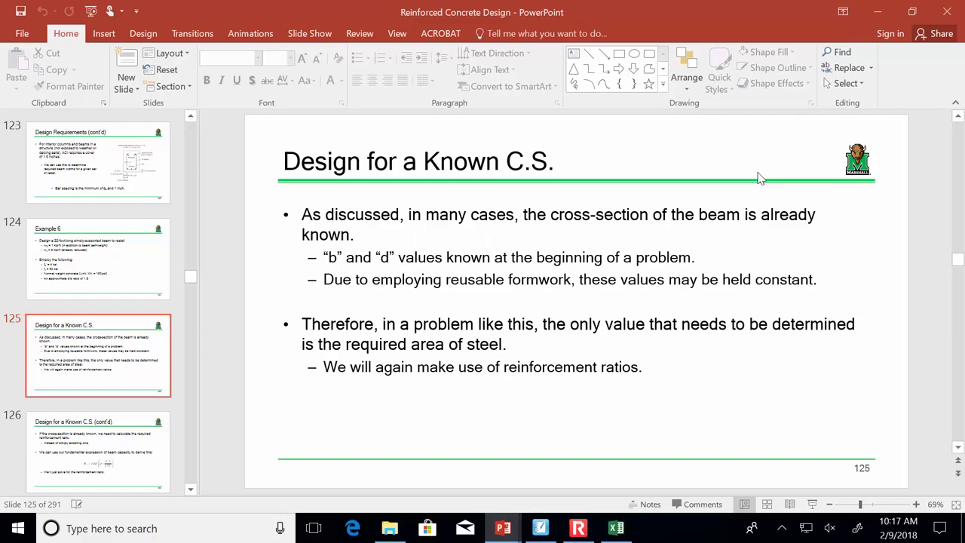
key(shift+F5)
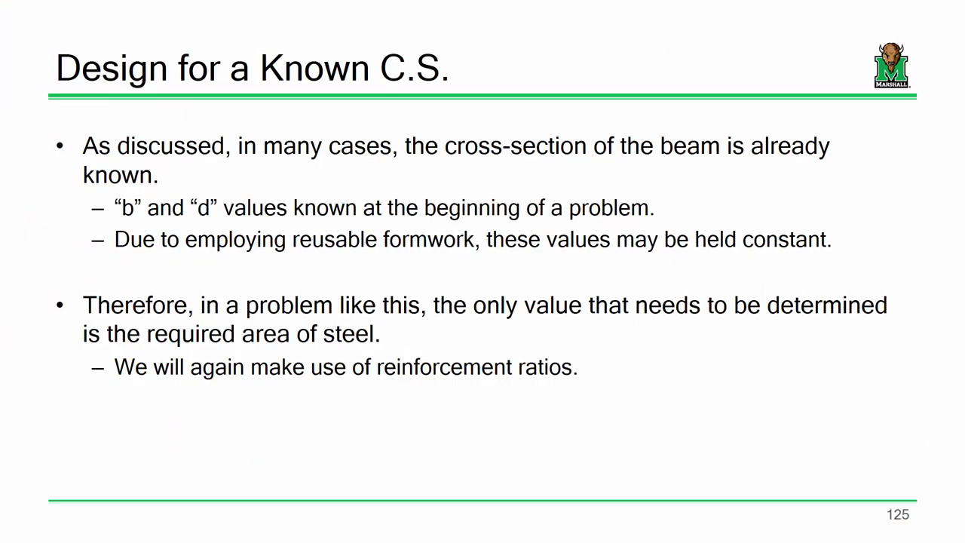